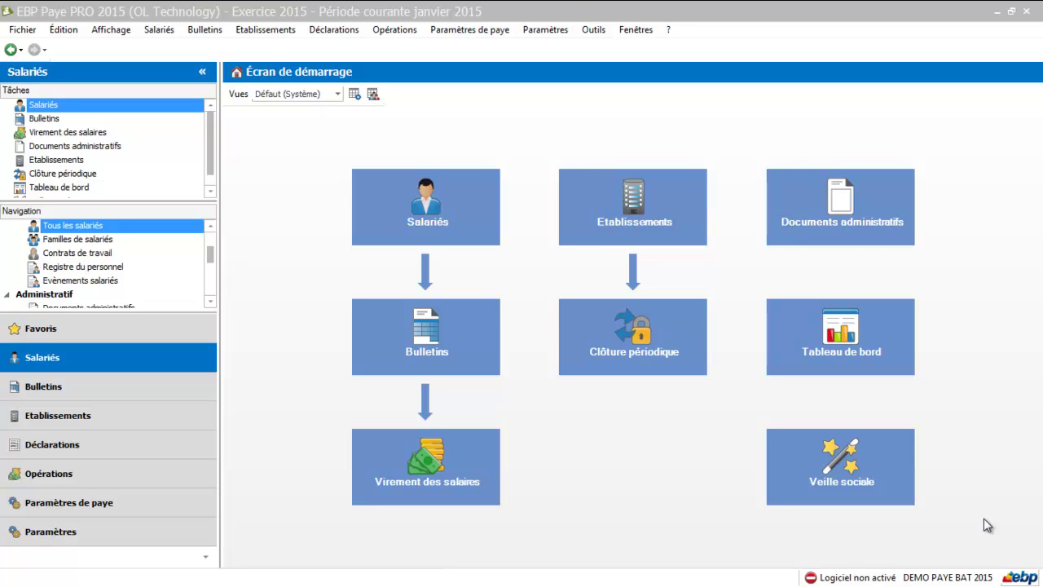
Open the company information settings in a maximised window and enter the company's SIREN number under Administration.
left_click(82, 531)
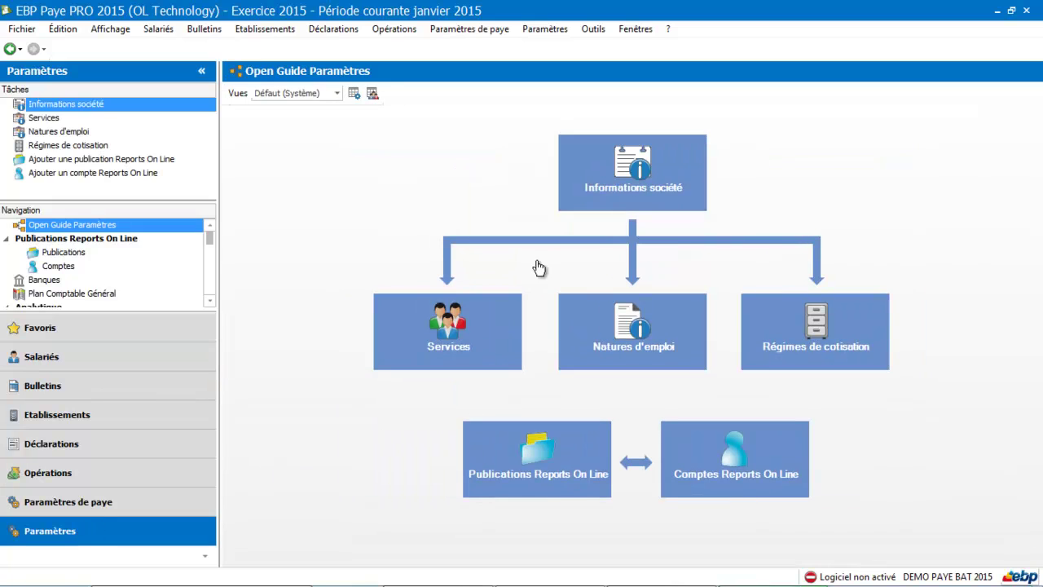
left_click(642, 174)
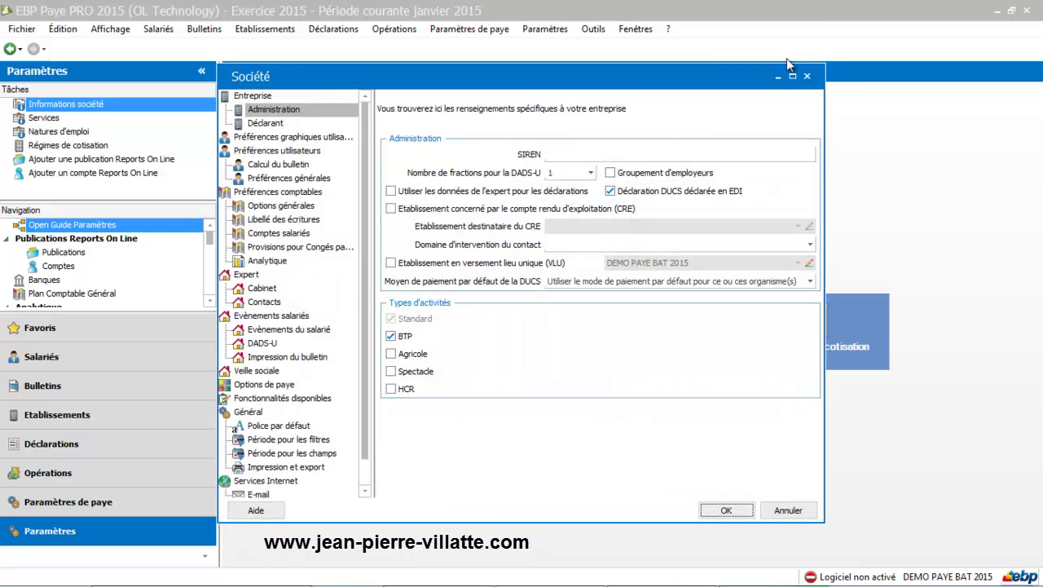
left_click(794, 77)
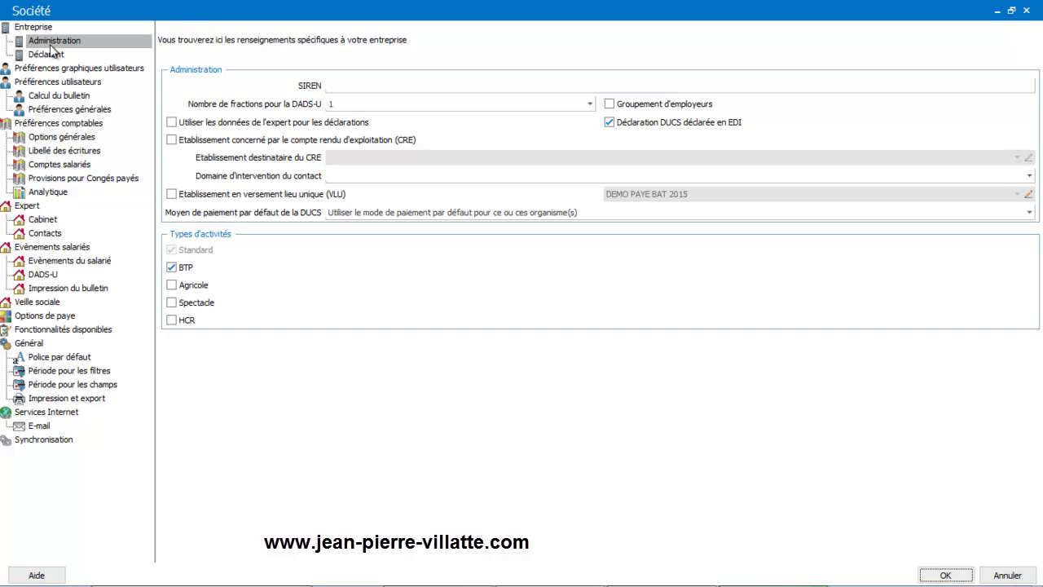
left_click(347, 85)
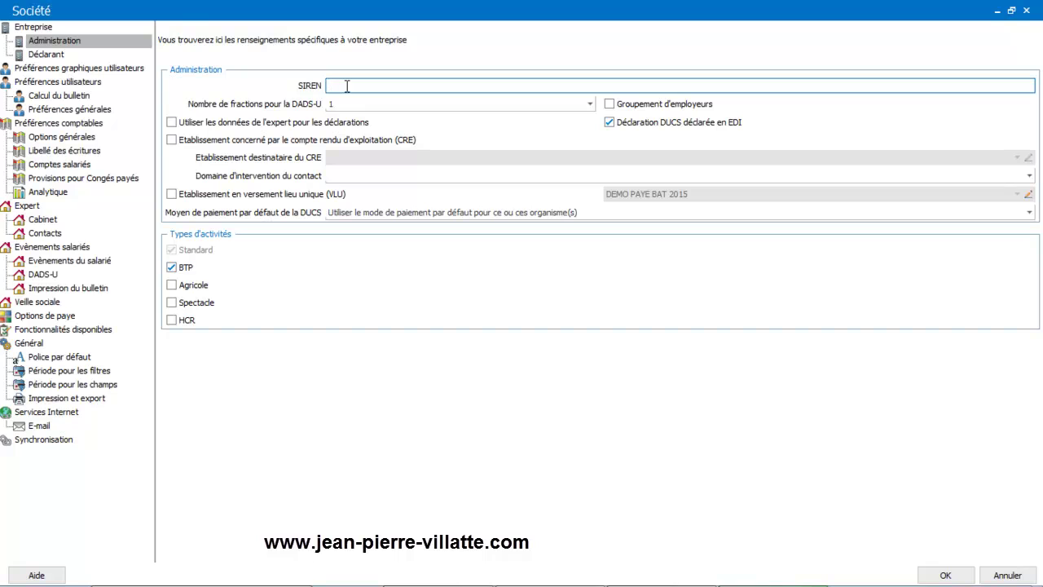
type("41873851")
key("Tab")
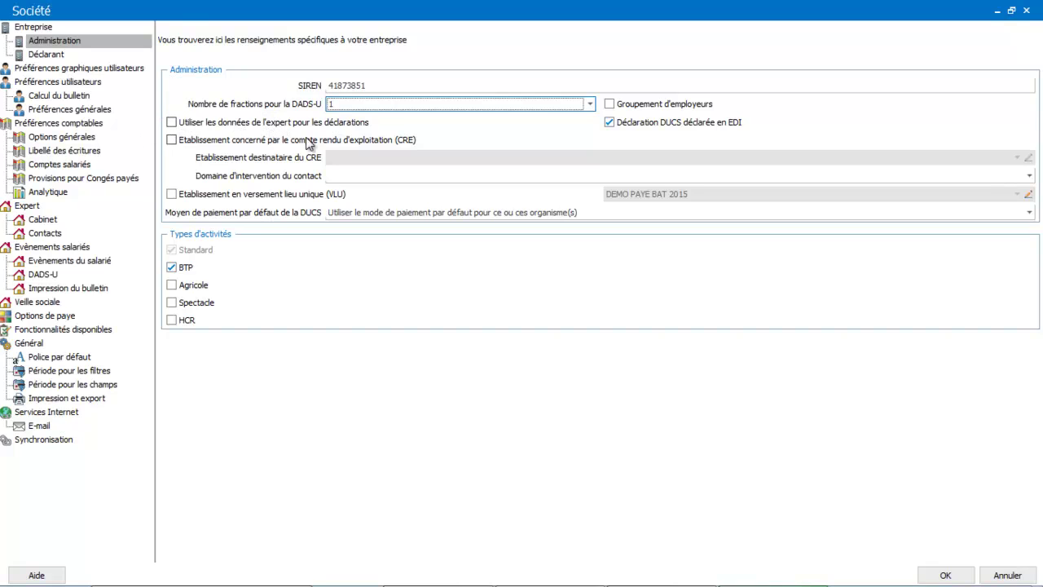
Enable the compte rendu d'exploitation (CRE) with DEMO PAYE BAT 2015 as the receiving establishment and Administratif as the contact's domain.
left_click(172, 122)
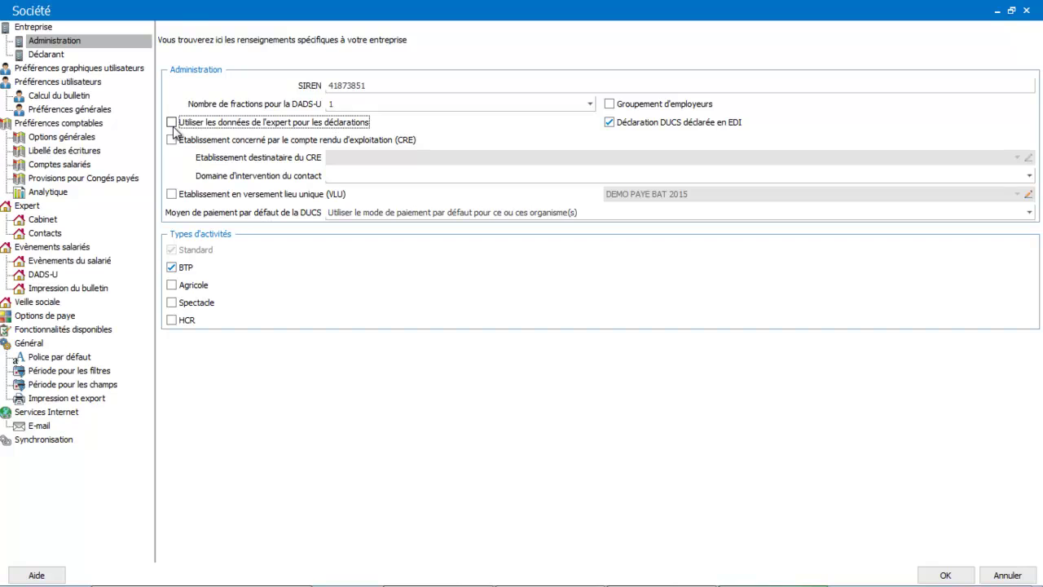
left_click(172, 140)
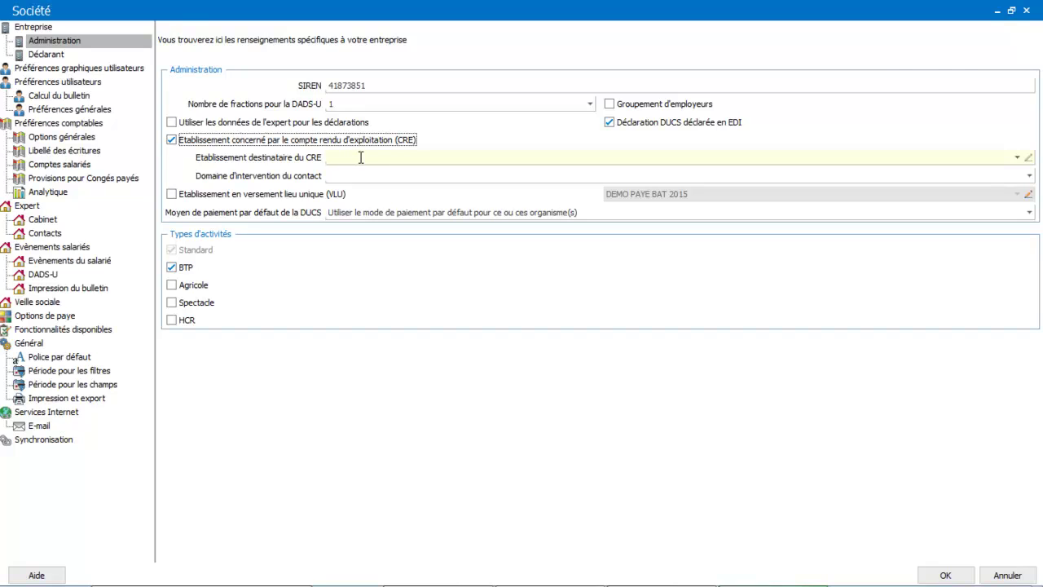
left_click(1017, 158)
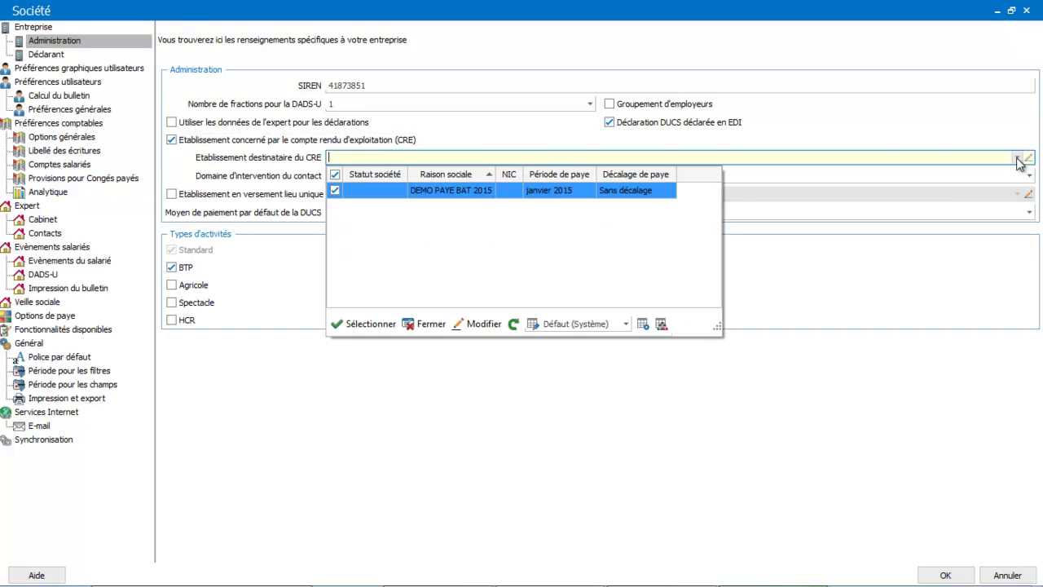
left_click(475, 193)
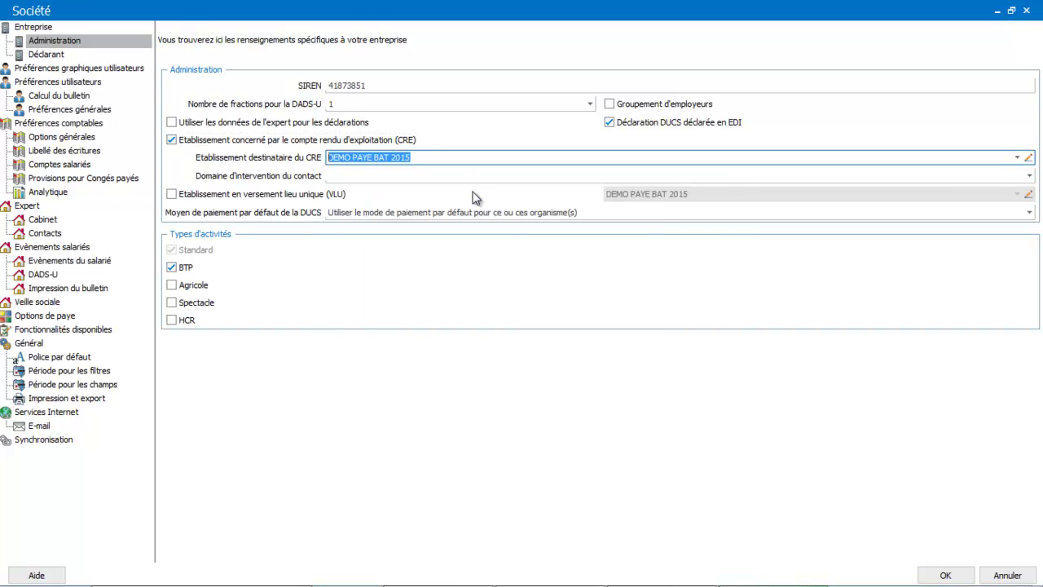
left_click(395, 171)
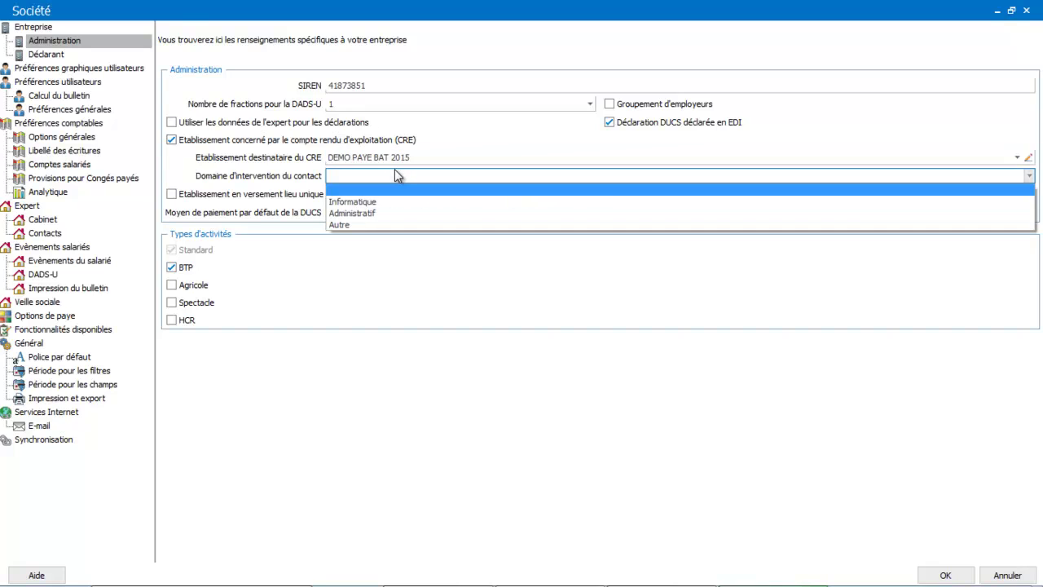
left_click(369, 216)
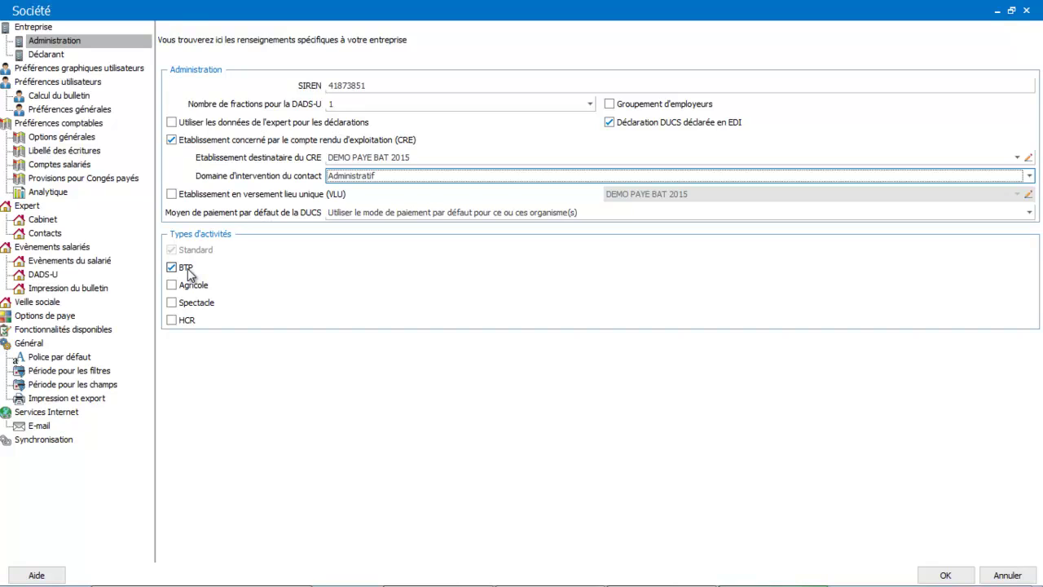
Check the Déclarant details, and enable automatic payslip calculation on variable entry, direct payslip entry and line deletion in the user preferences.
left_click(49, 51)
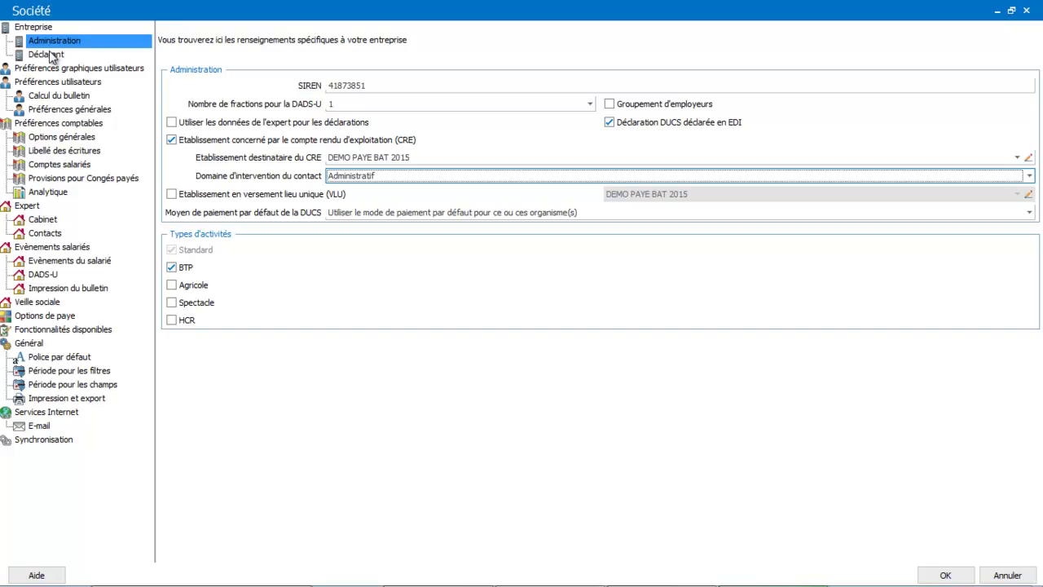
left_click(50, 55)
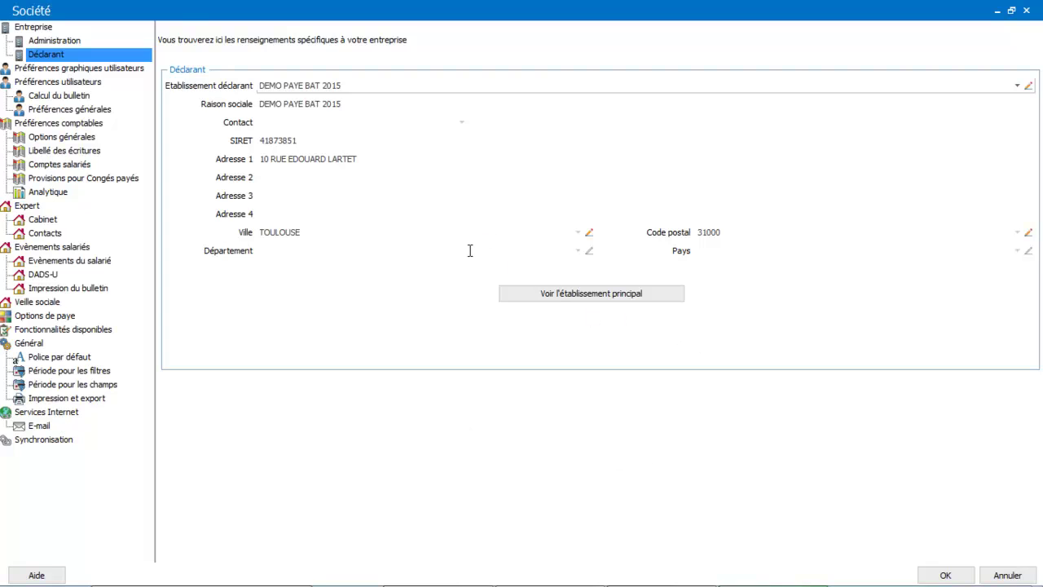
left_click(75, 70)
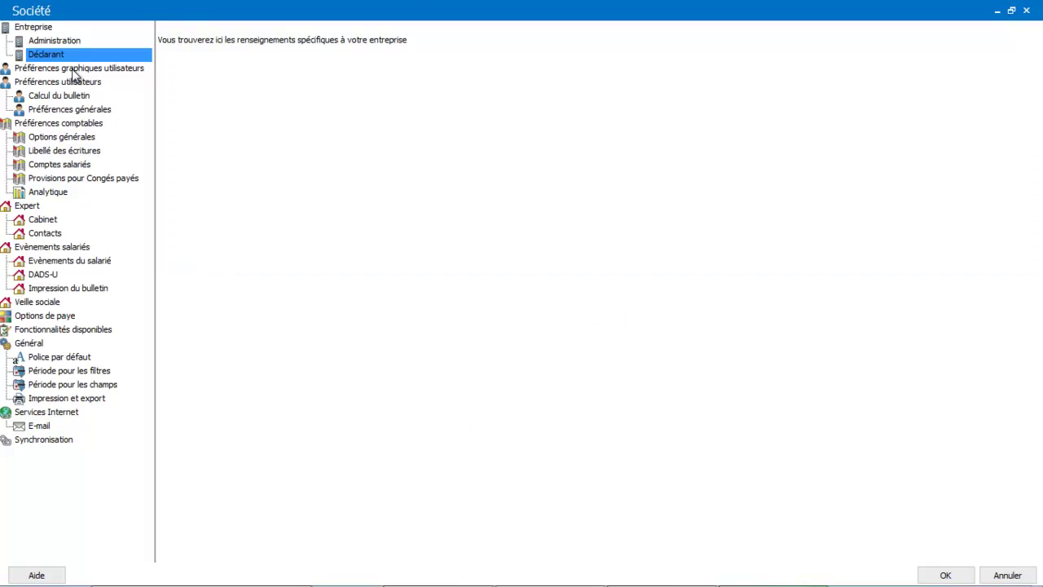
left_click(71, 81)
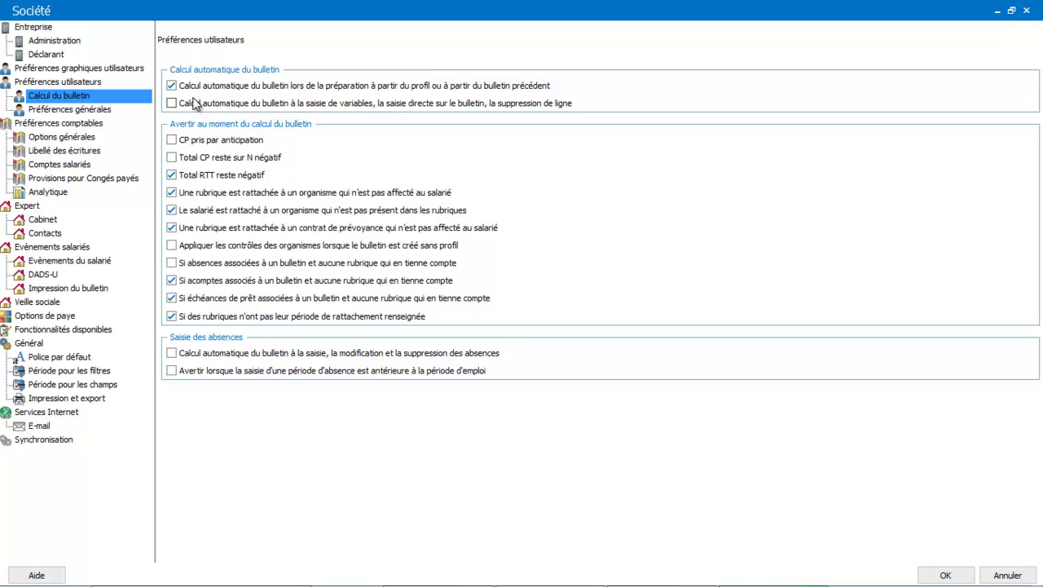
left_click(171, 103)
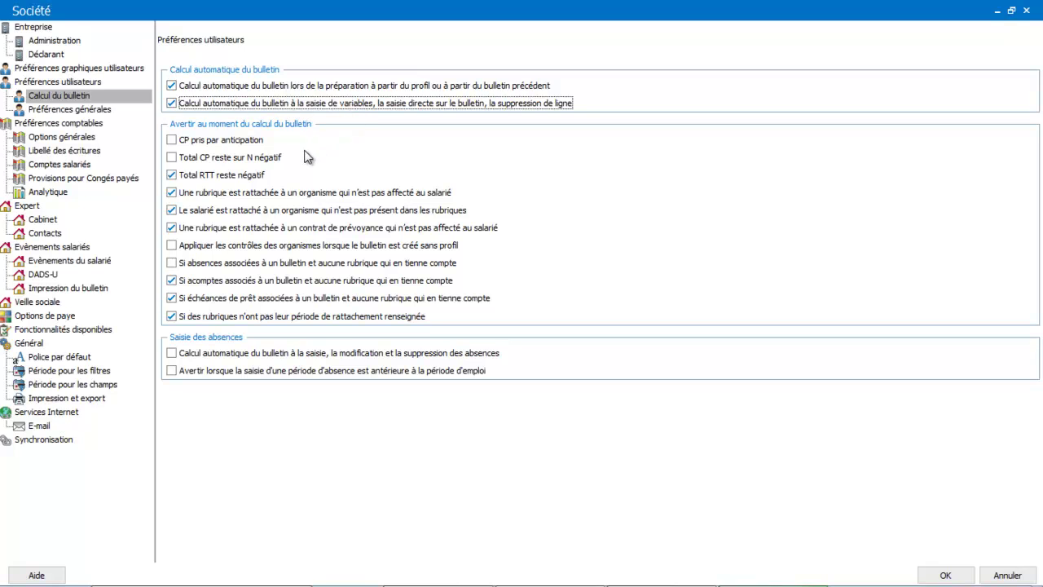
Enable the payslip warnings for advance CP, negative CP total, unaccounted absences and organisation checks without a profile, plus both absence-entry options.
left_click(172, 141)
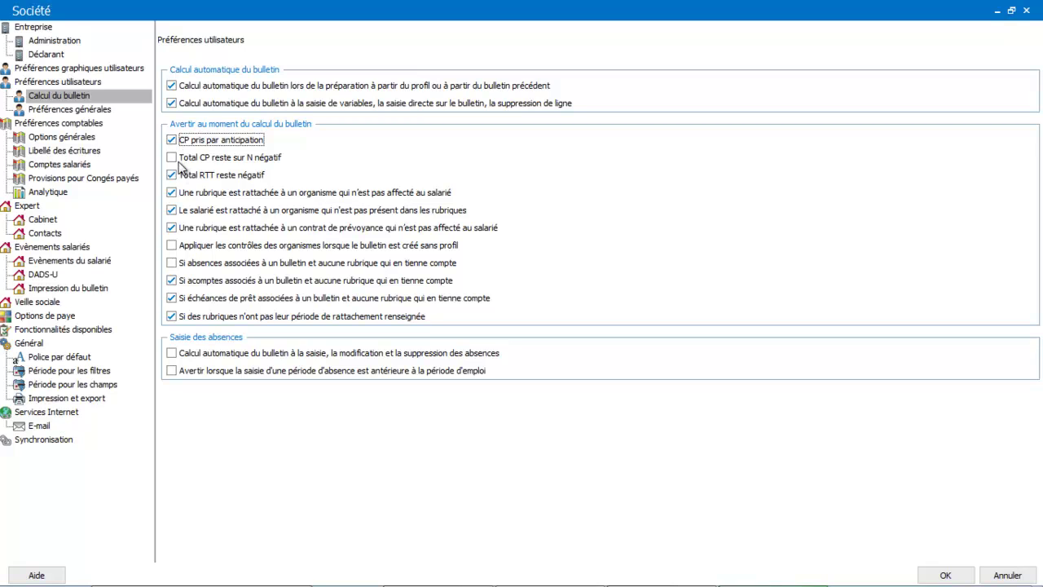
left_click(172, 159)
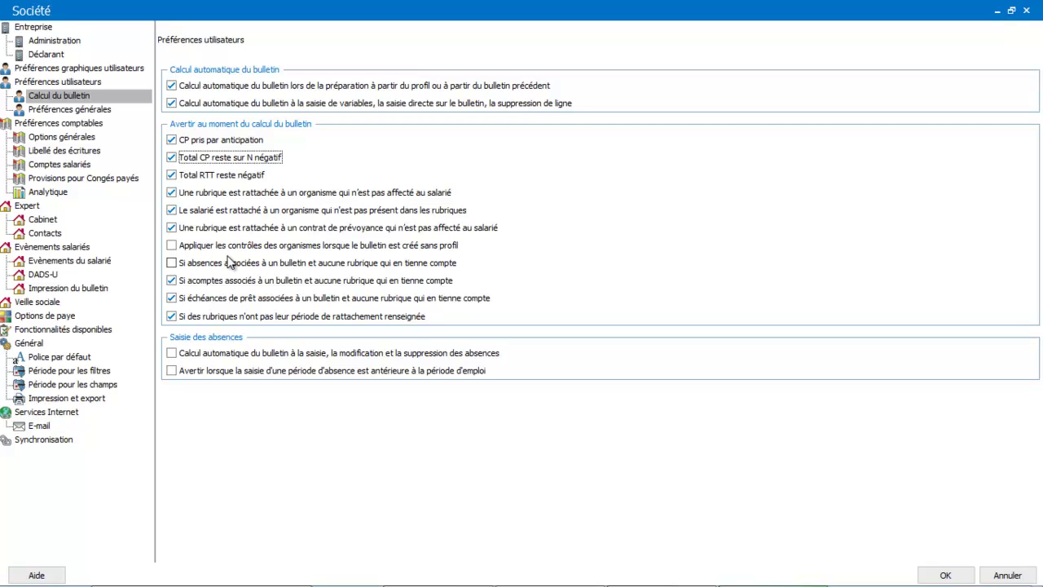
left_click(171, 263)
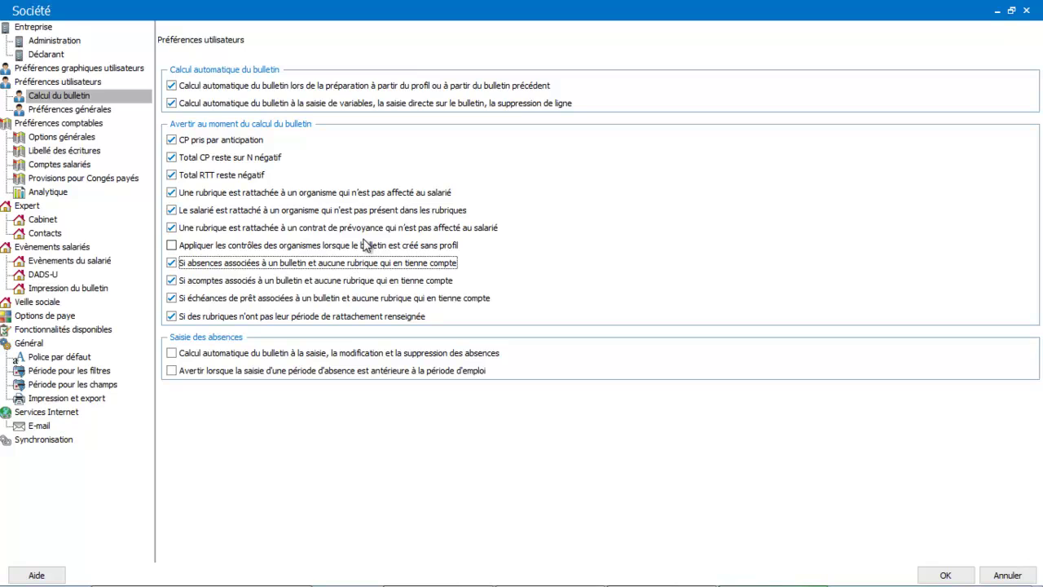
left_click(172, 246)
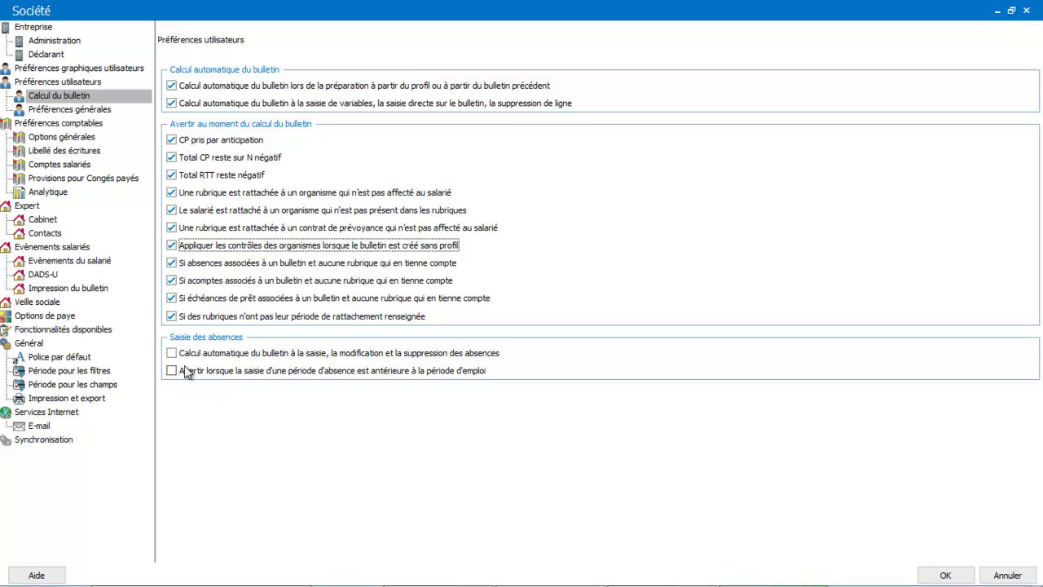
left_click(172, 355)
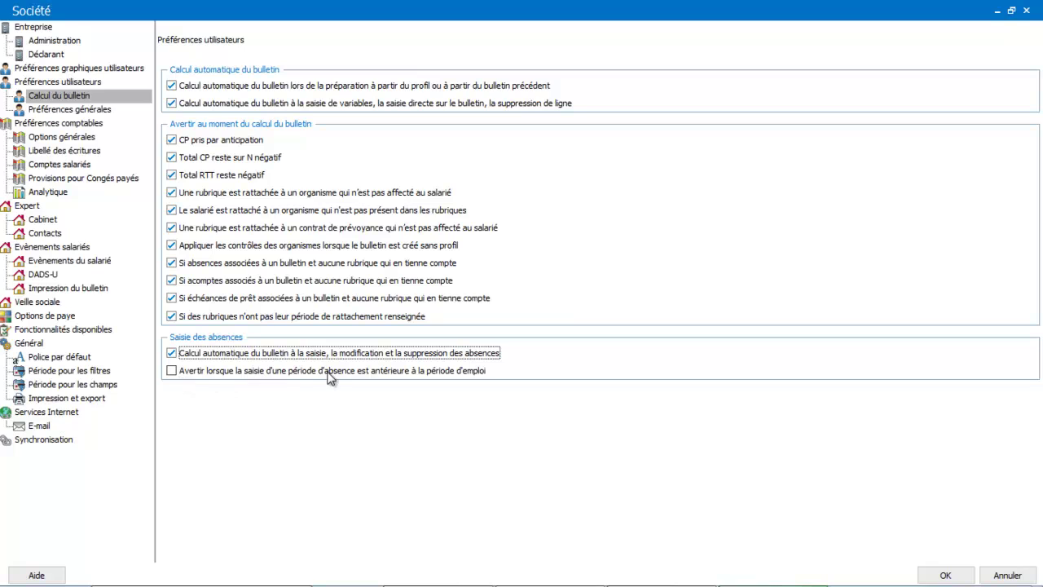
left_click(172, 371)
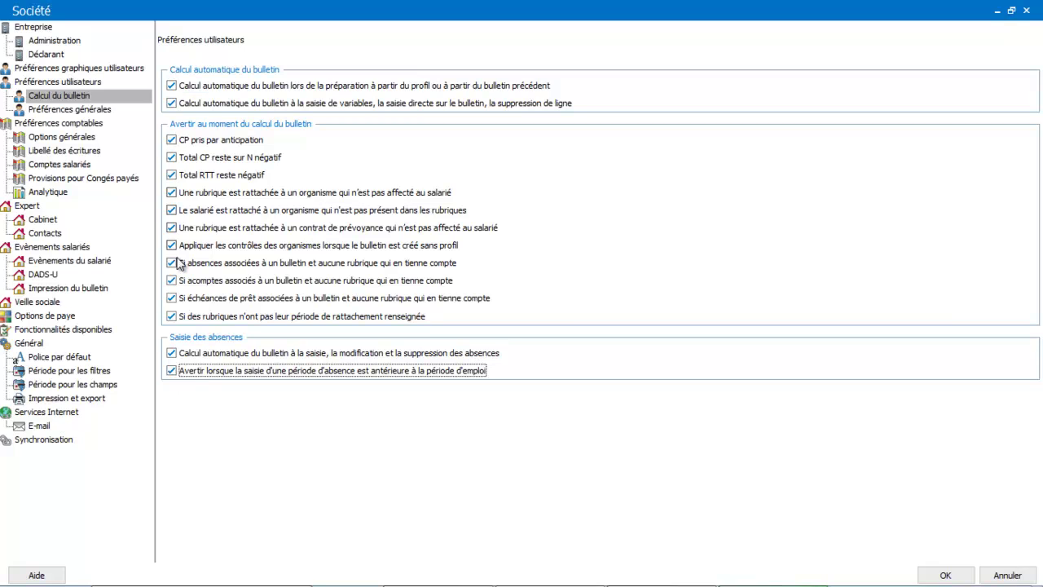
Enable Afficher la mention duplicata in the general user preferences, leaving Masquer les compteurs CP unchecked.
left_click(86, 113)
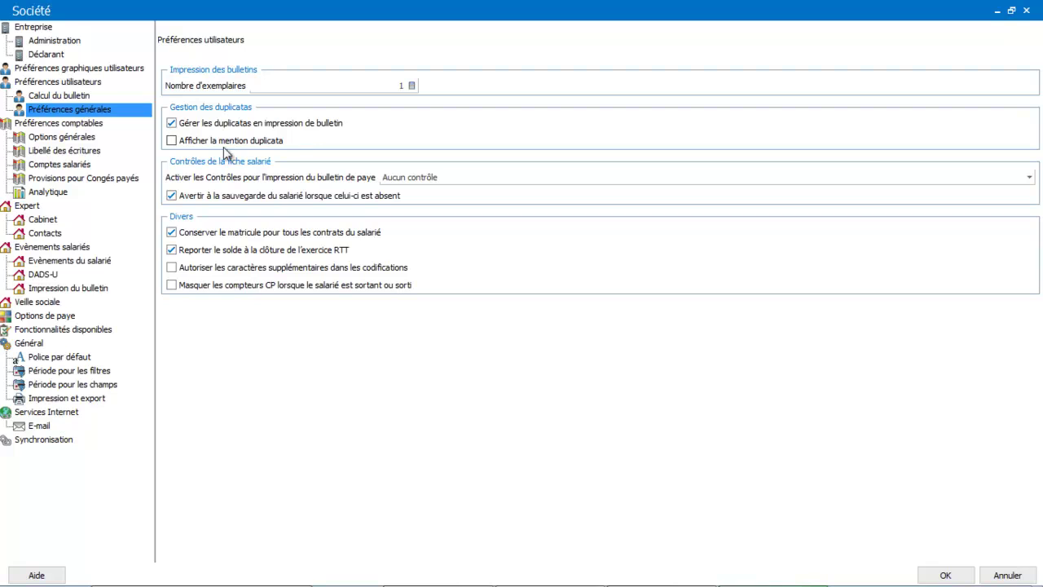
left_click(171, 143)
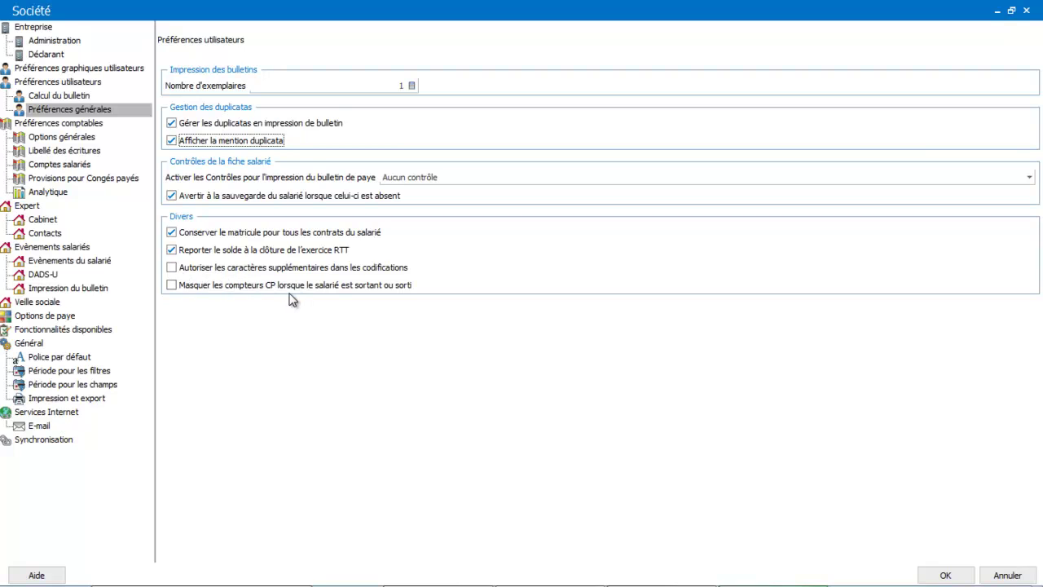
left_click(172, 287)
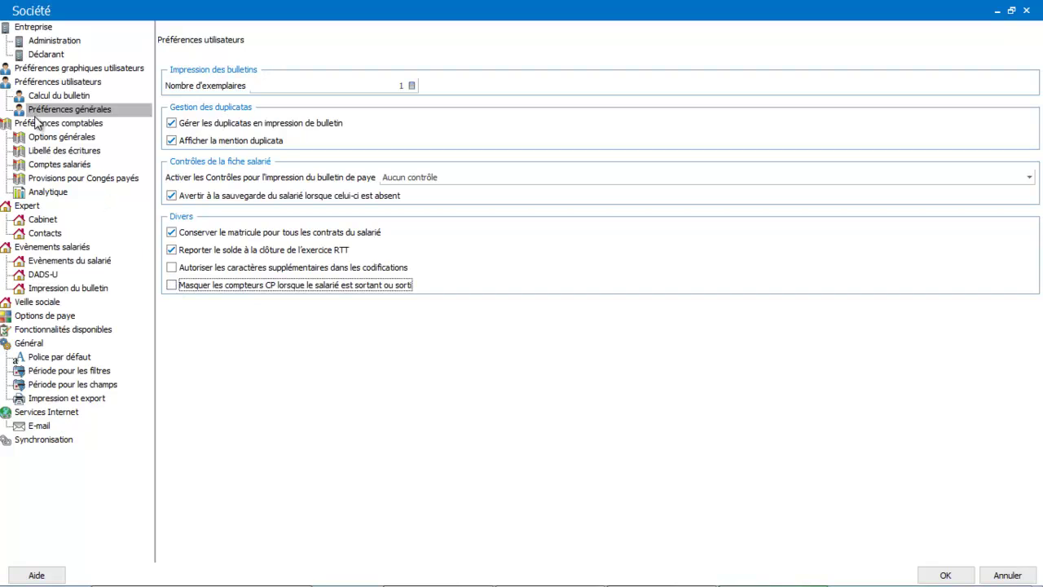
Set the general account length to 6 and have general accounts padded with zeros on the right in the accounting options.
left_click(44, 138)
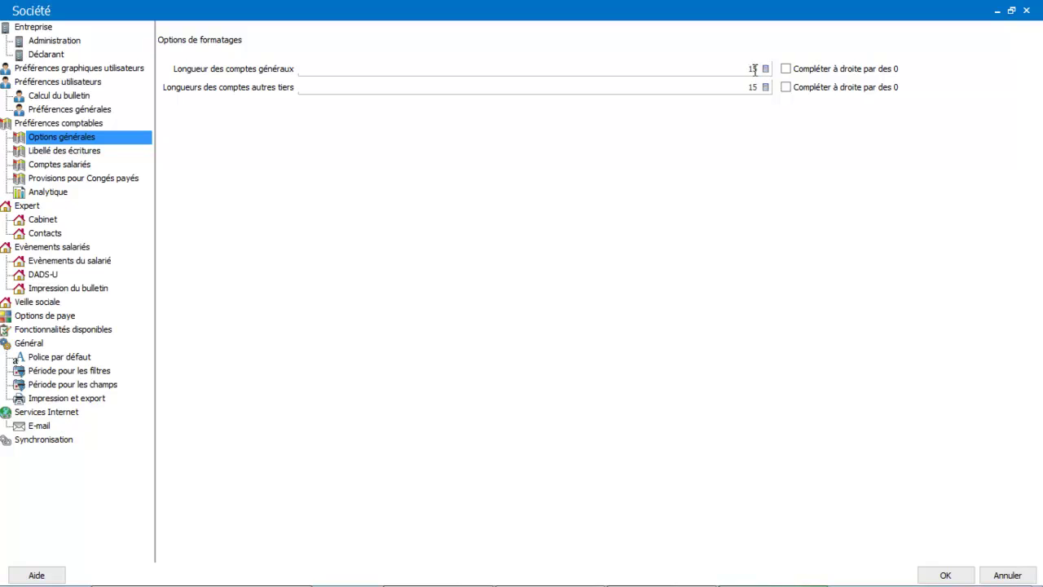
left_click(747, 69)
double_click(747, 68)
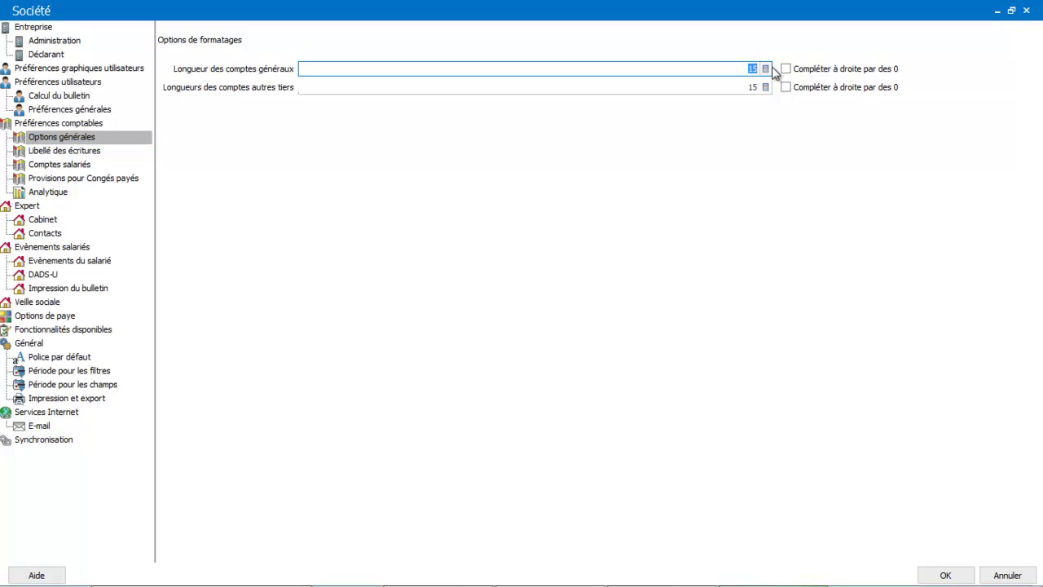
type("6")
left_click(790, 69)
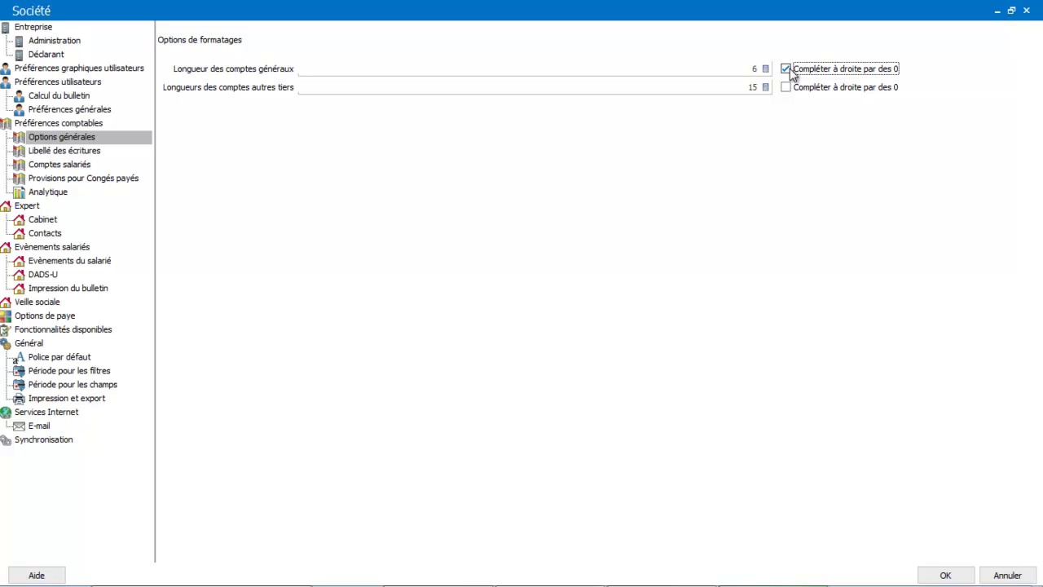
Review the entry labels, employee accounts, paid leave provisions and analytic options, along with the accounting expert's firm and contact pages.
left_click(49, 155)
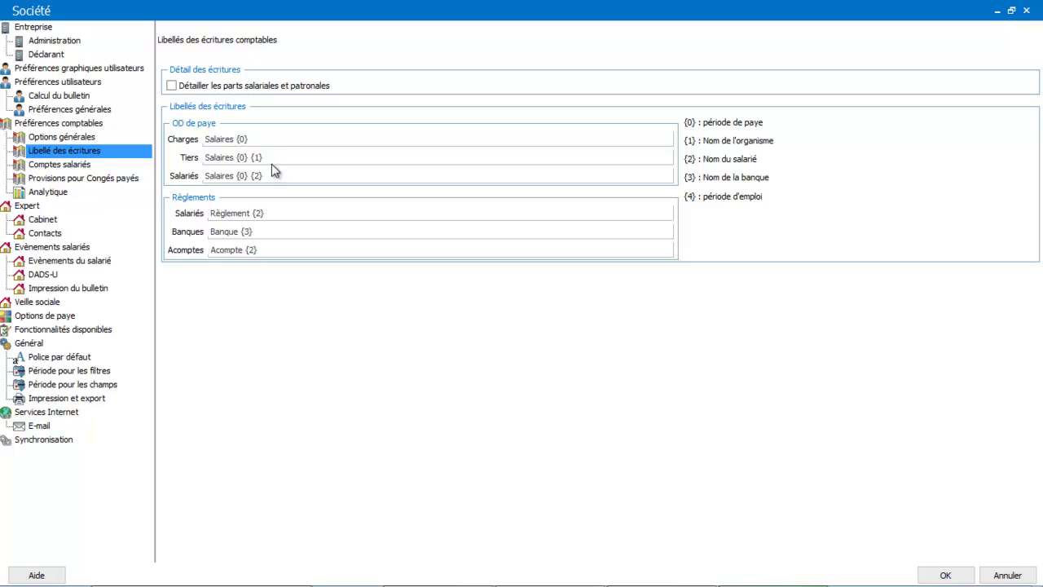
left_click(69, 167)
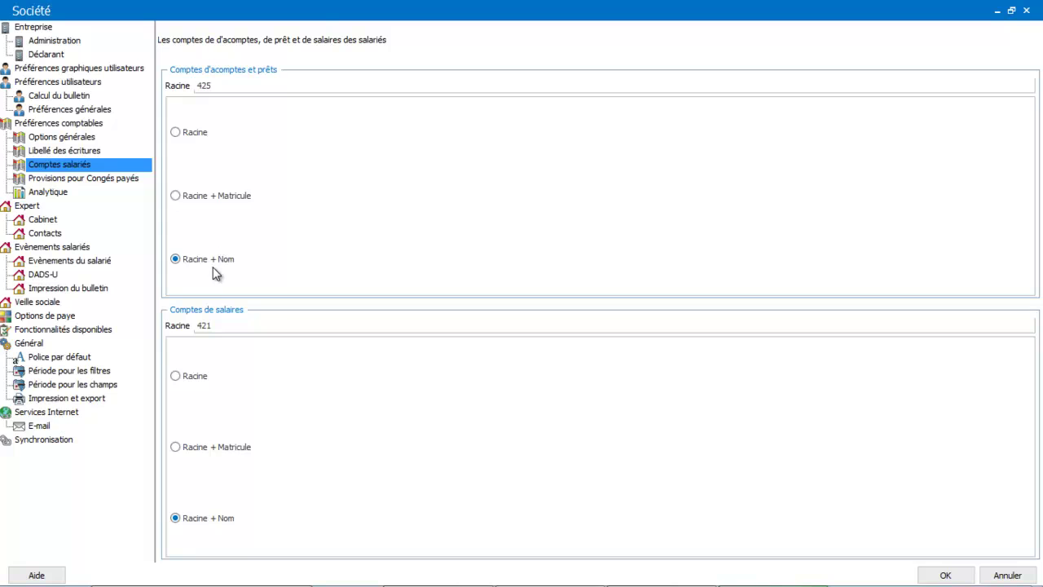
left_click(106, 180)
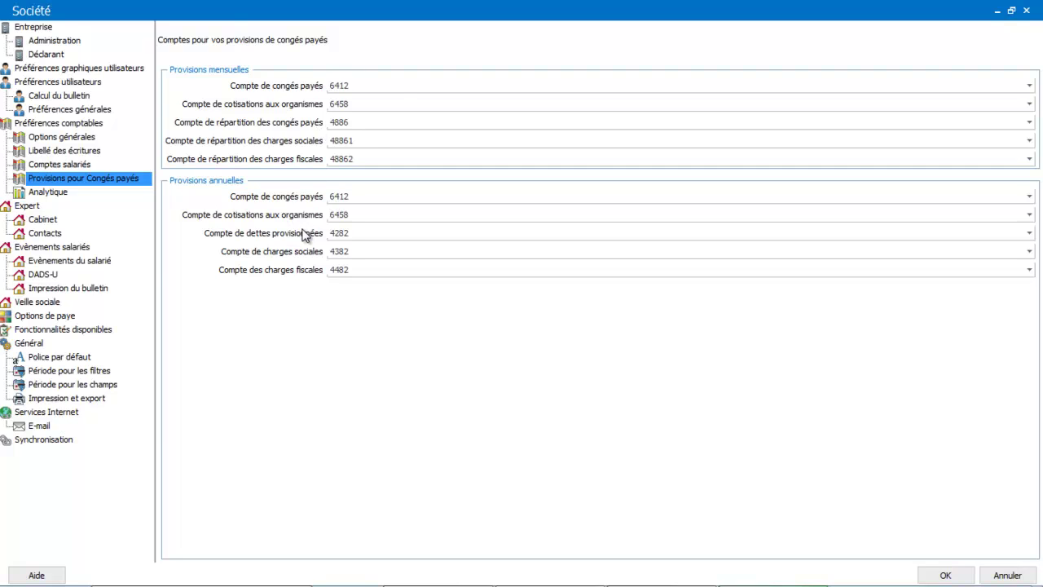
left_click(48, 192)
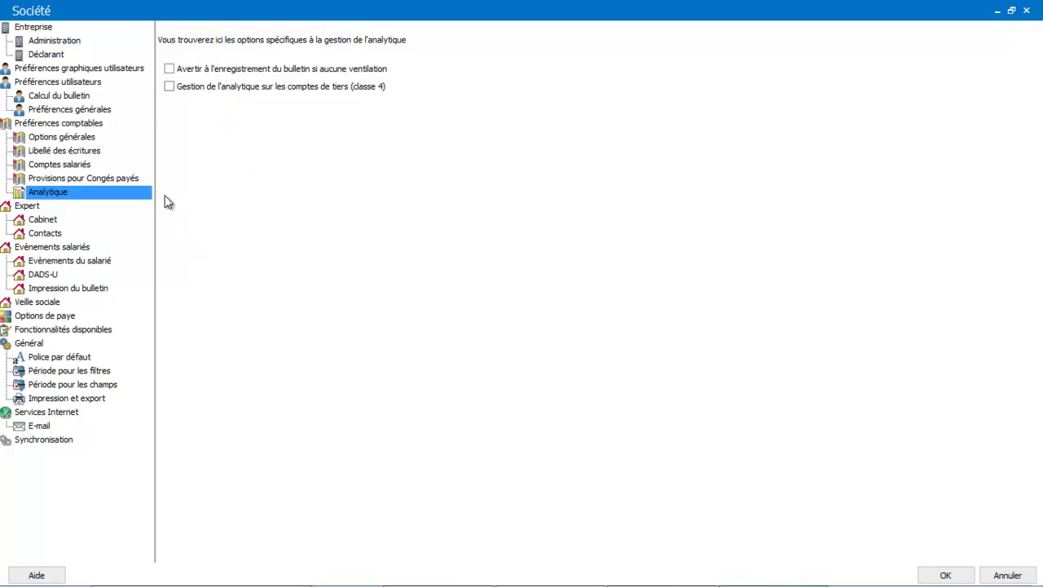
left_click(42, 220)
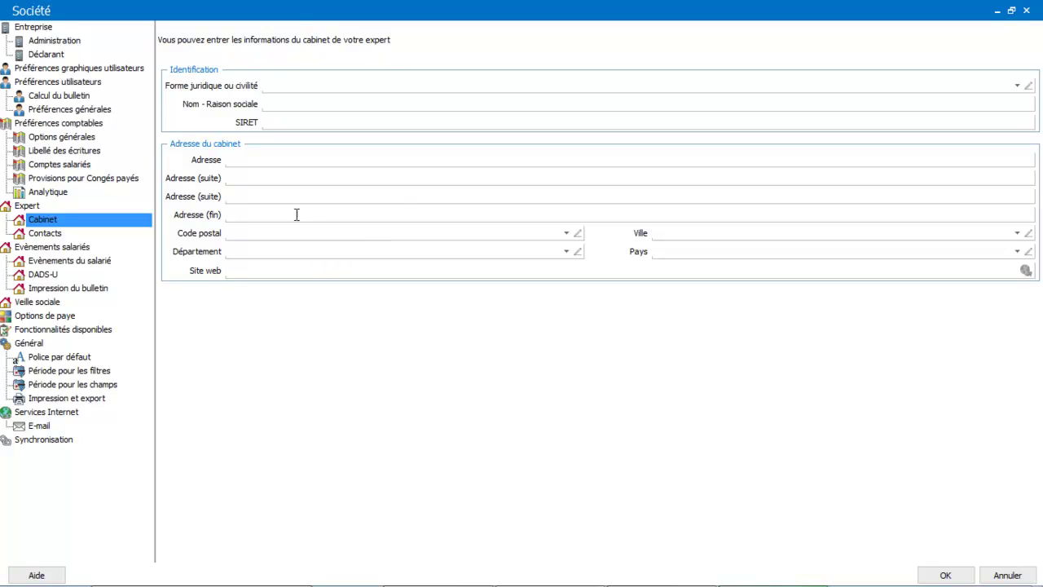
left_click(49, 233)
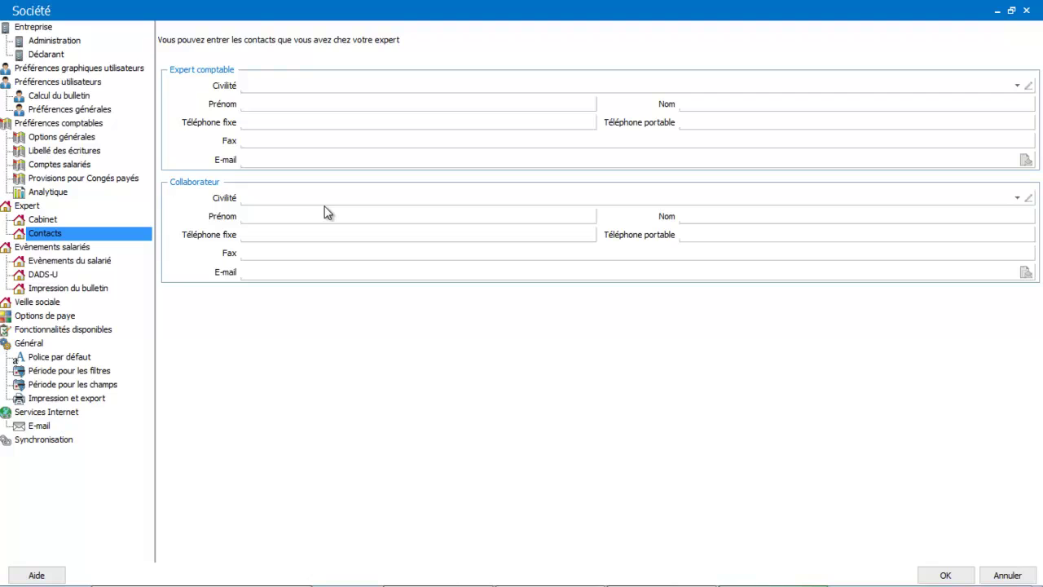
Examine the employee event field lists, the Veille sociale setting, the payroll file paths and the available features.
left_click(53, 260)
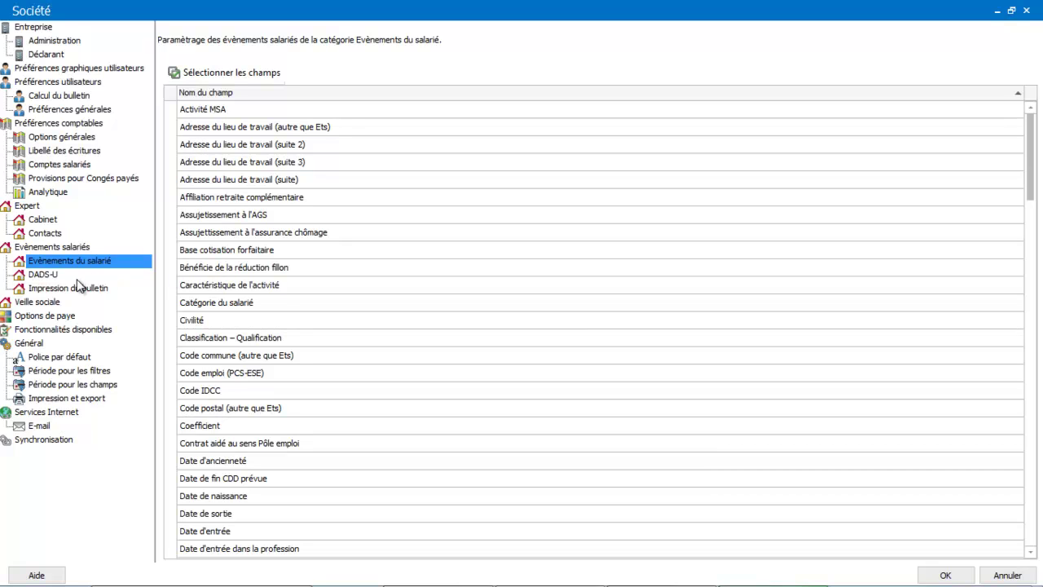
left_click(48, 275)
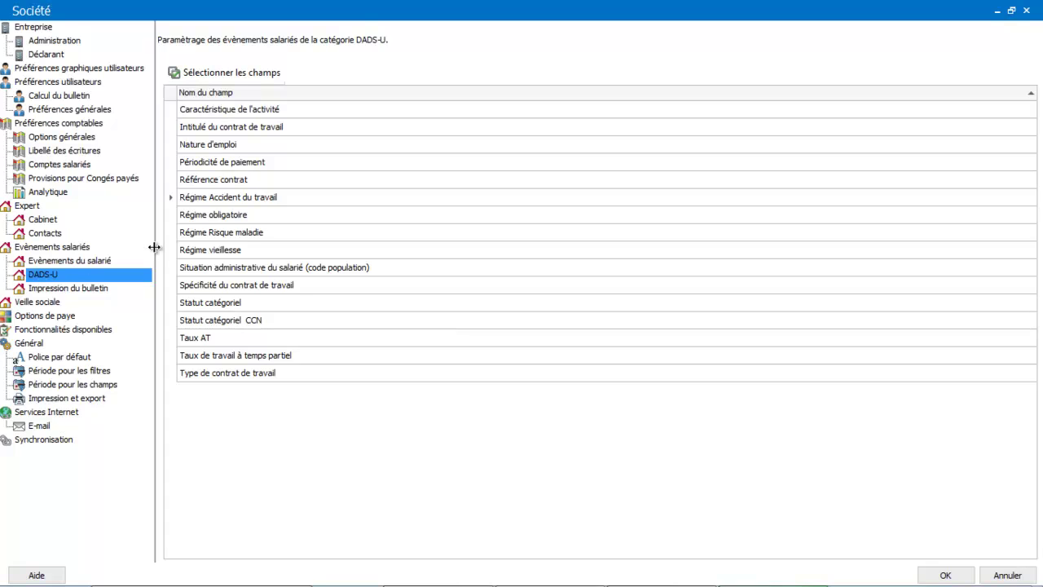
left_click(88, 293)
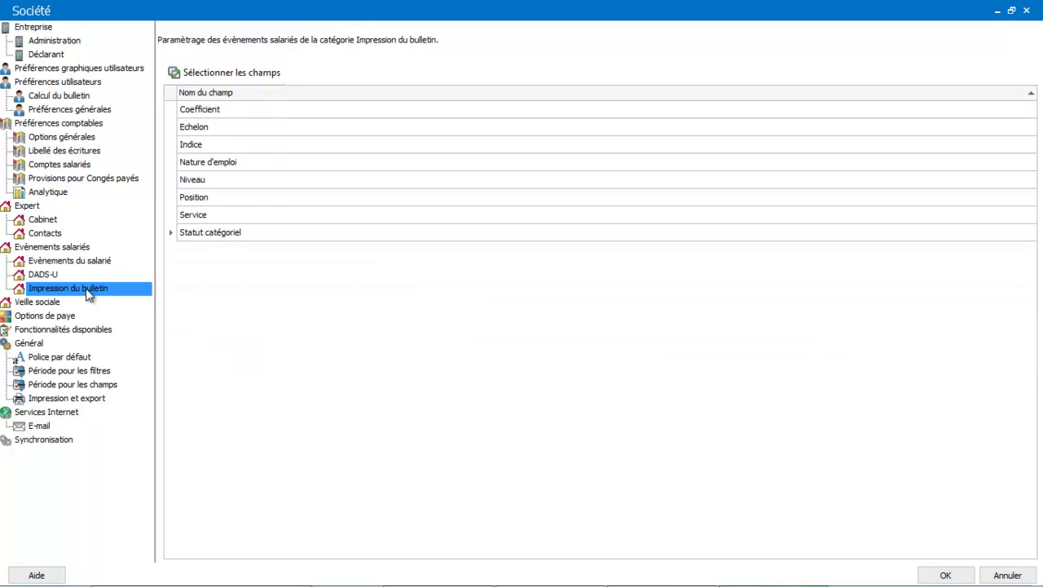
left_click(54, 304)
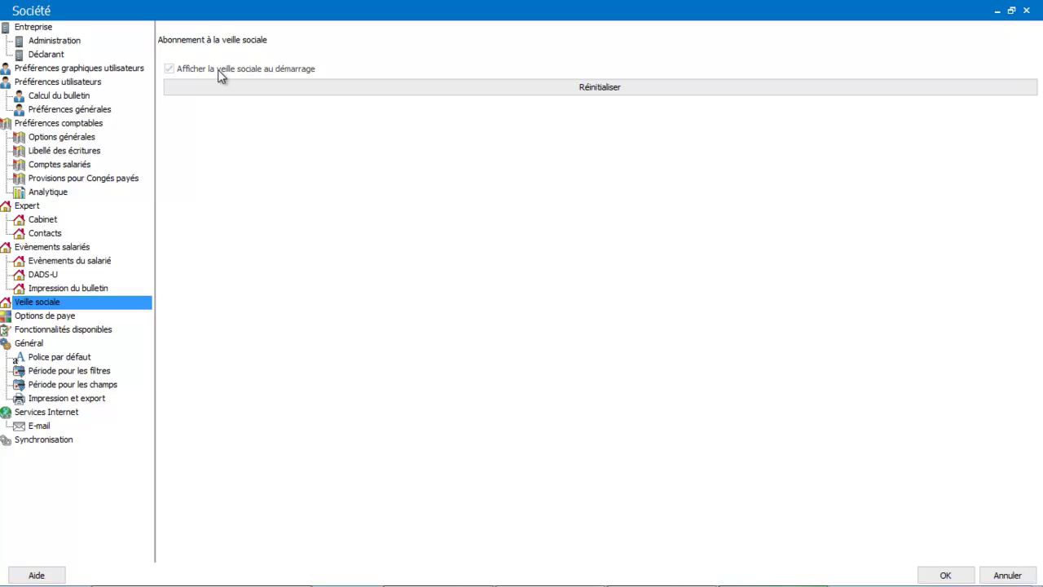
left_click(53, 320)
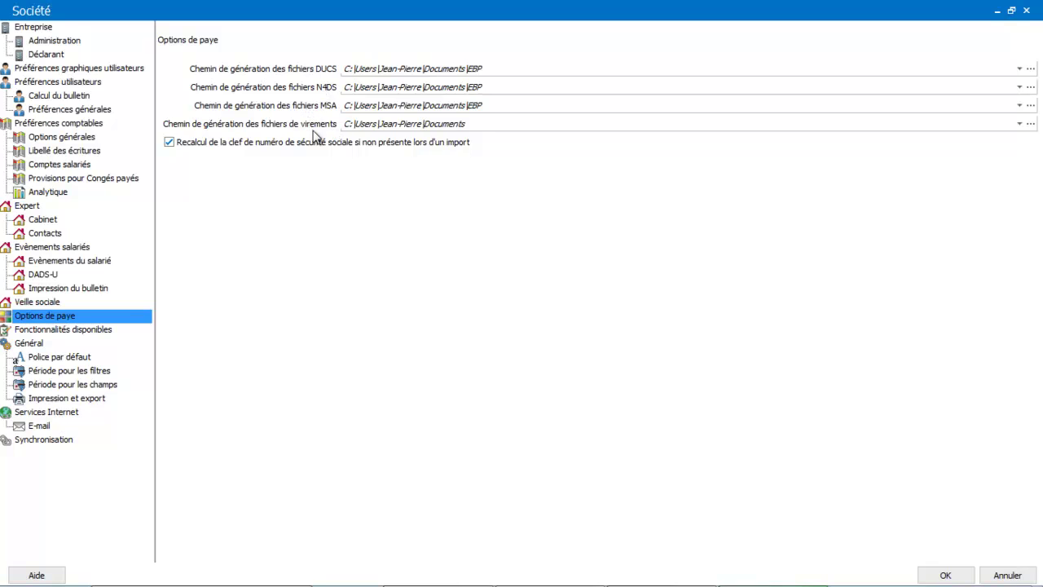
left_click(84, 335)
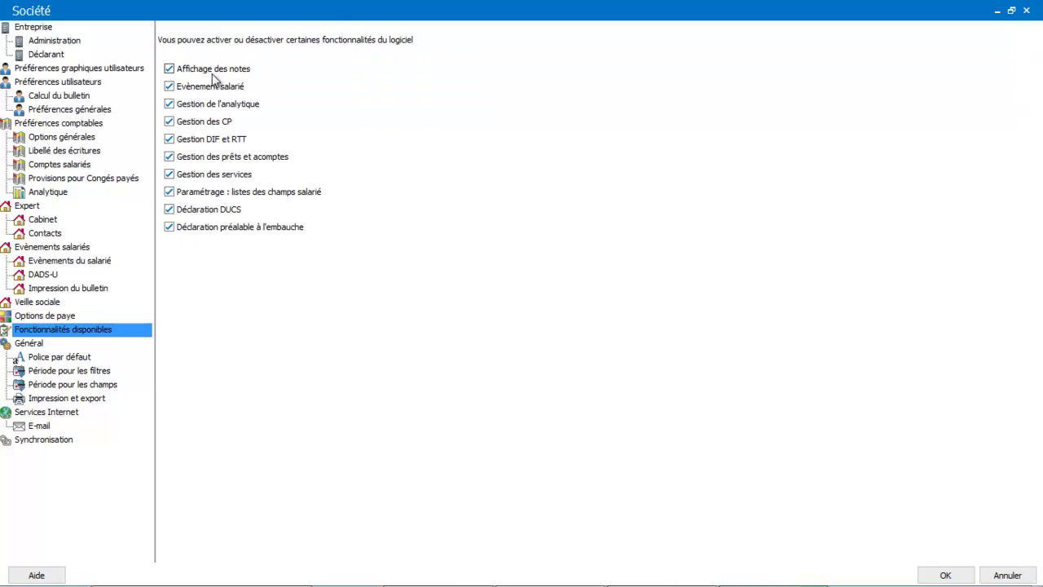